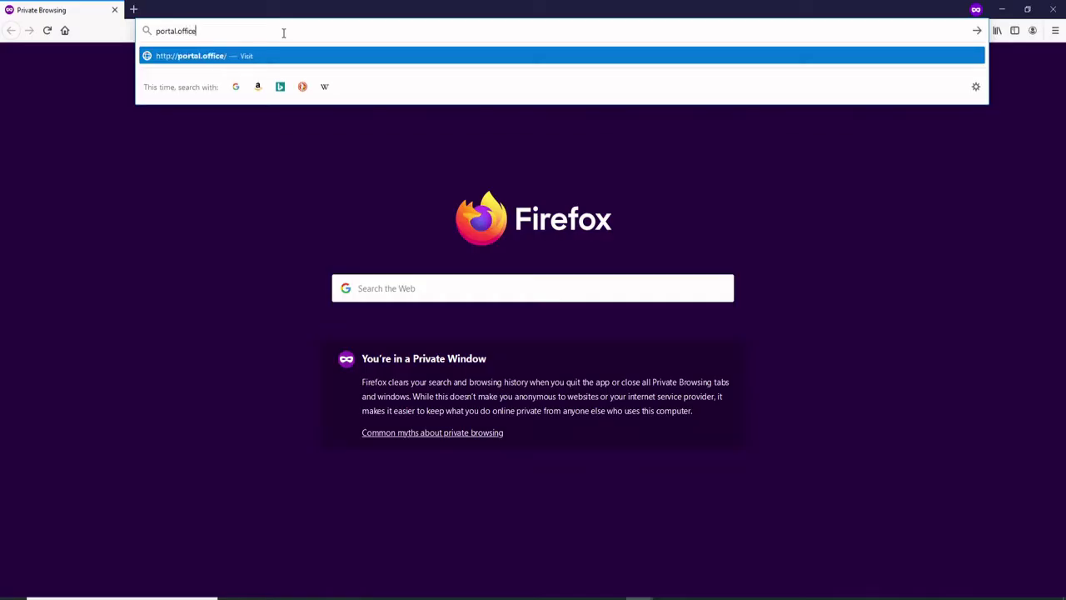
Load portal.office.com in Firefox to reach the Microsoft sign-in page.
text(.)
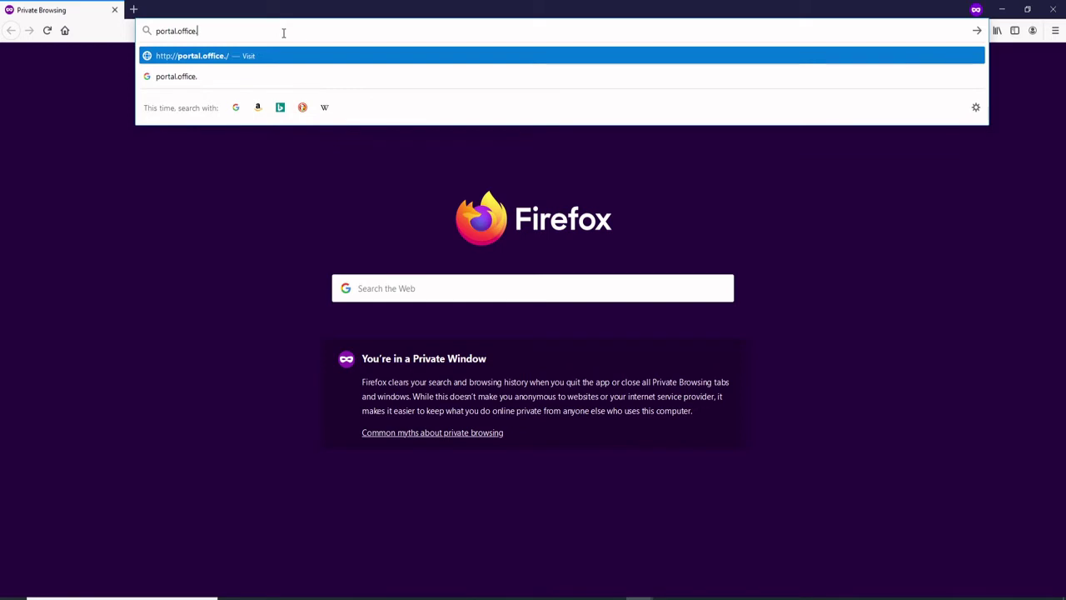
text(com)
key(Return)
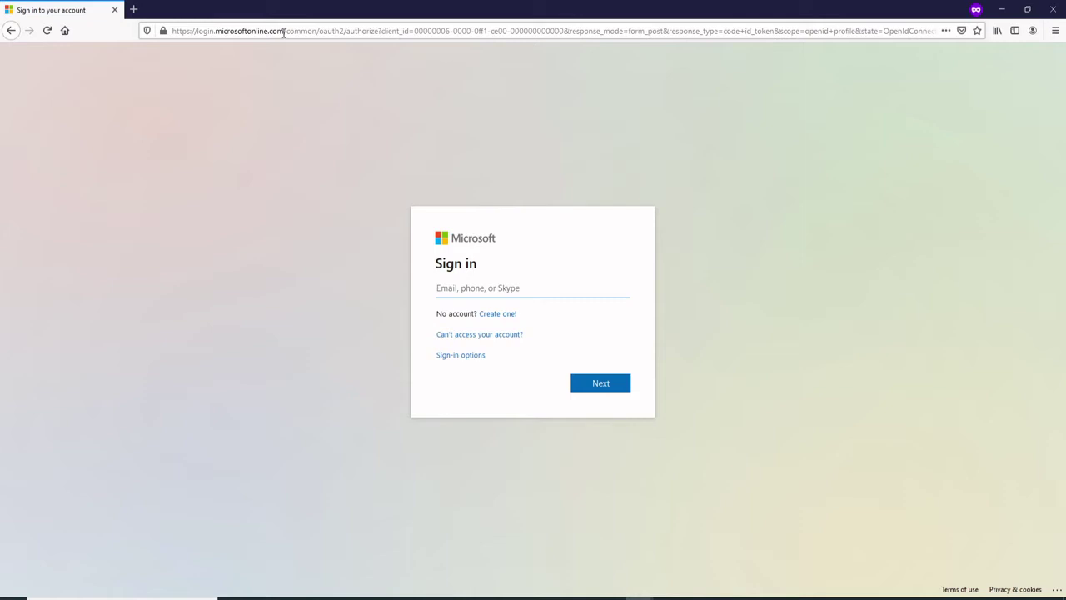
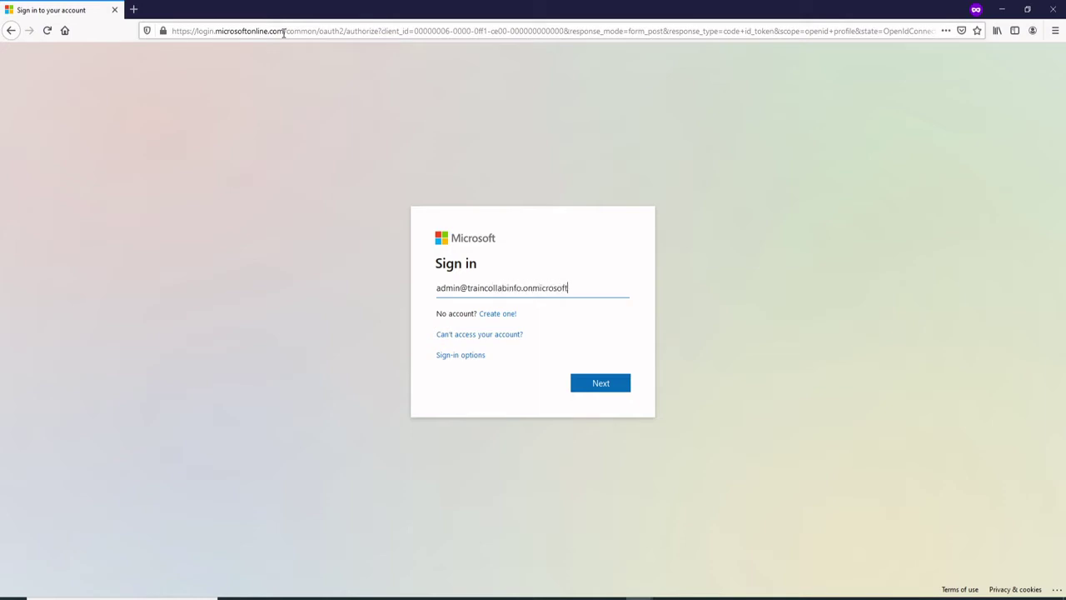
Sign in with the admin account e-mail and password, choosing to stay signed in.
key(Return)
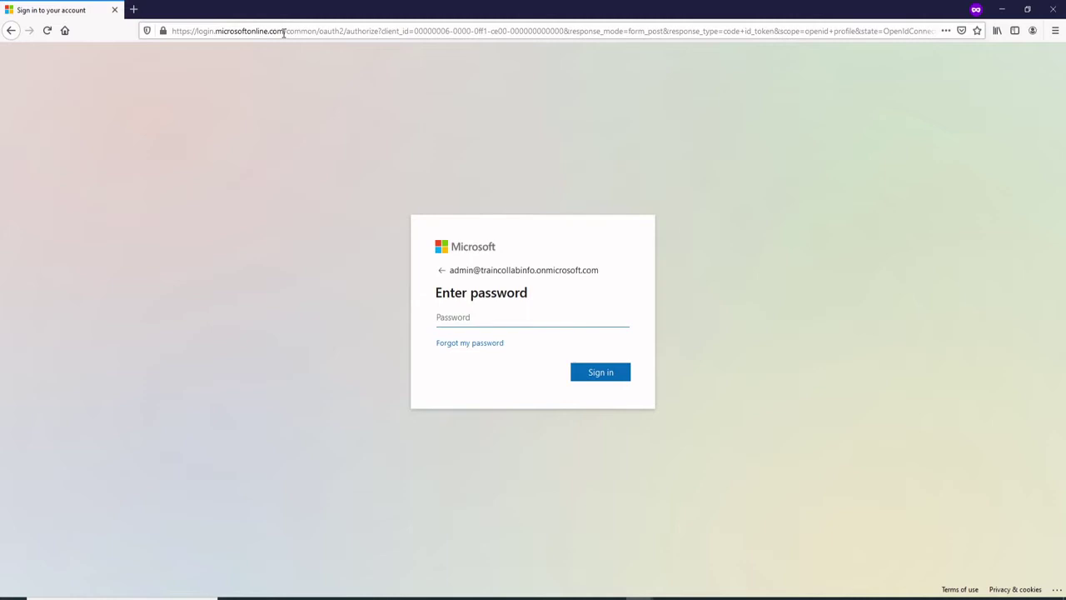
text(••••••••••)
key(Return)
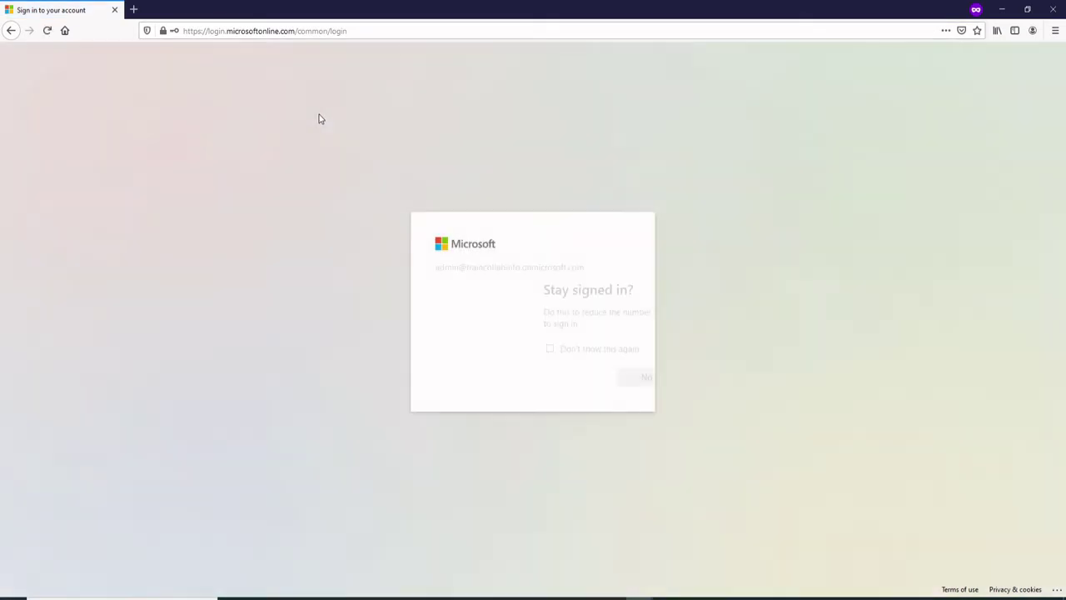
click(602, 378)
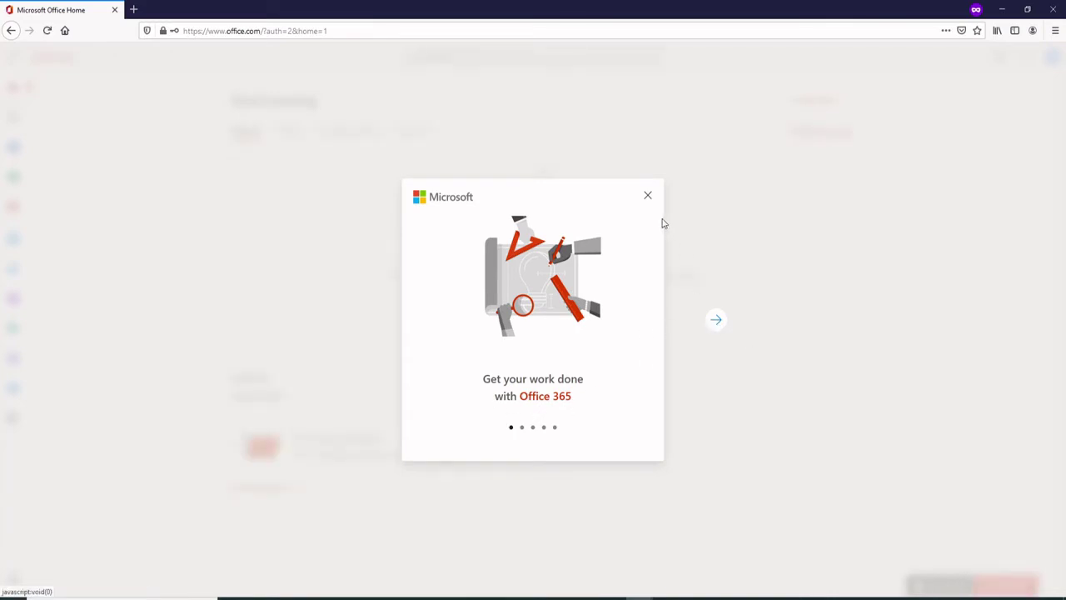
Dismiss the Office 365 welcome card and apps tip, then go to Admin from the app launcher.
click(645, 200)
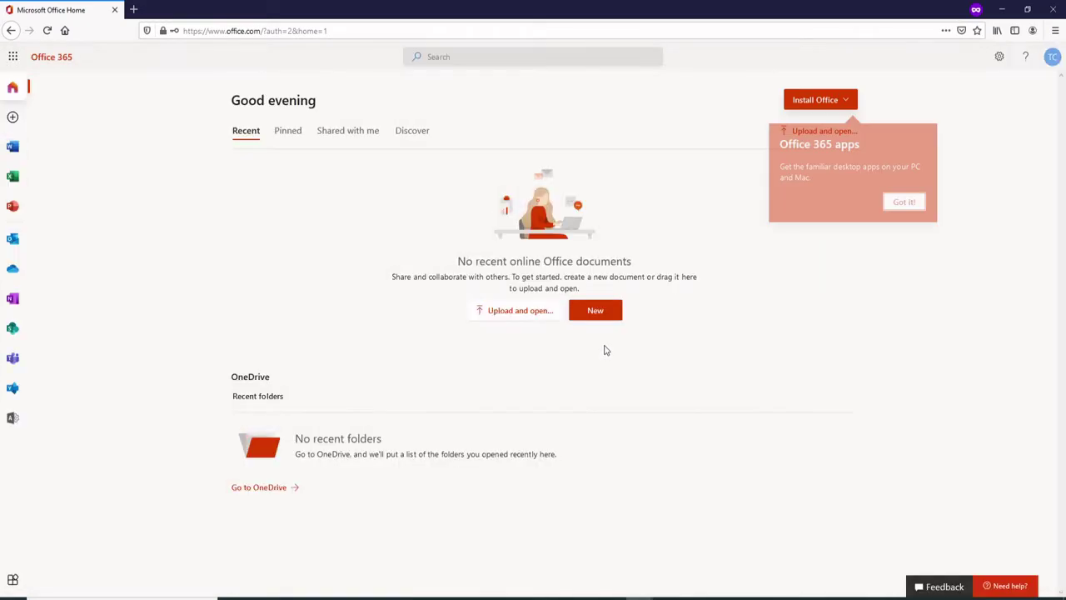
click(905, 203)
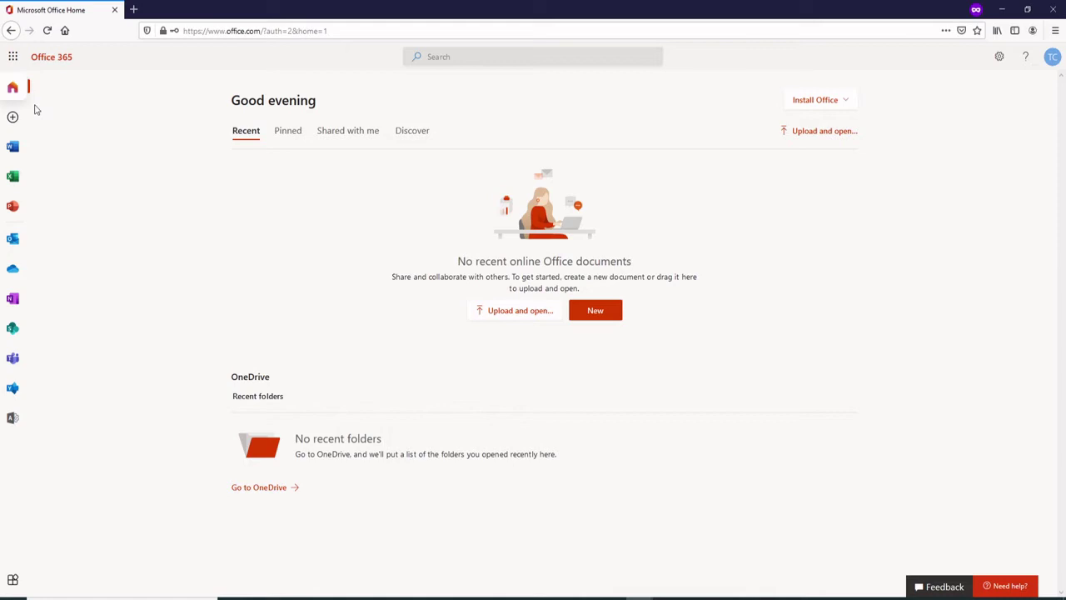
click(13, 57)
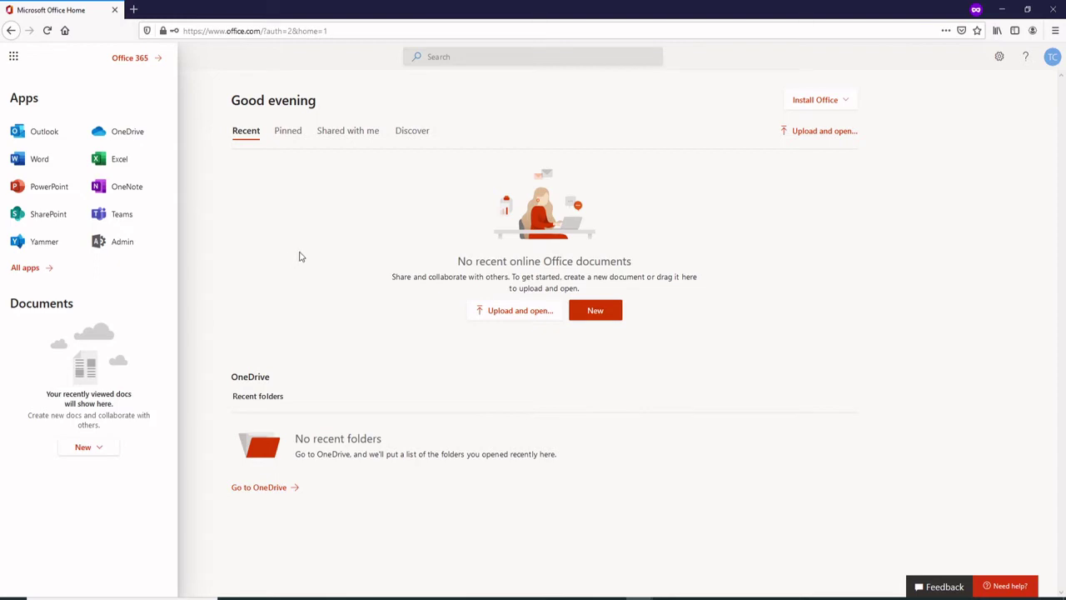
click(124, 244)
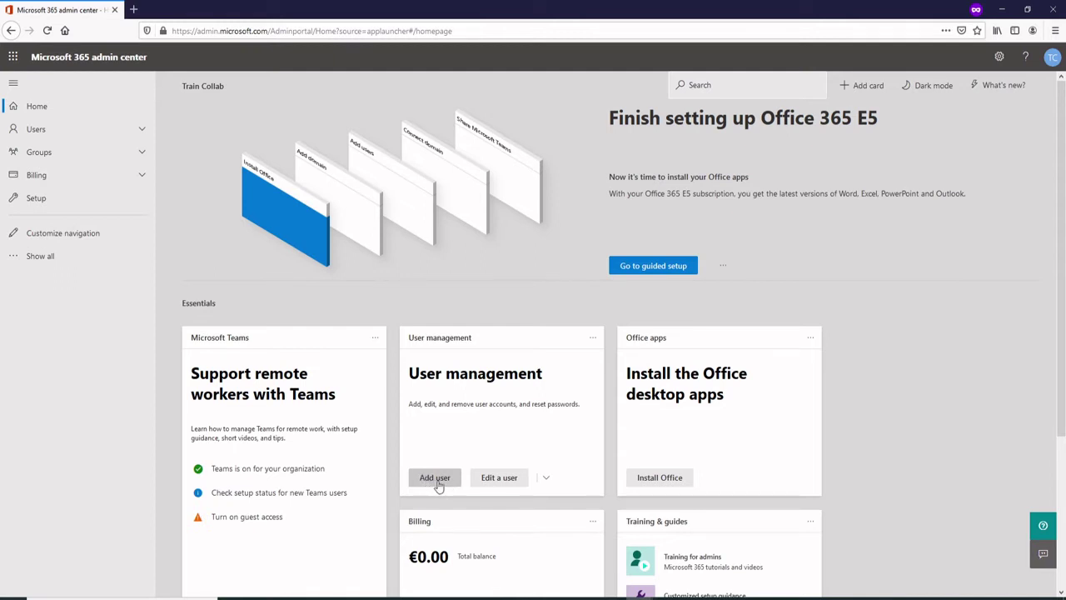
Start a new user and enter the first name, last name, auto-filled display name and username.
click(422, 479)
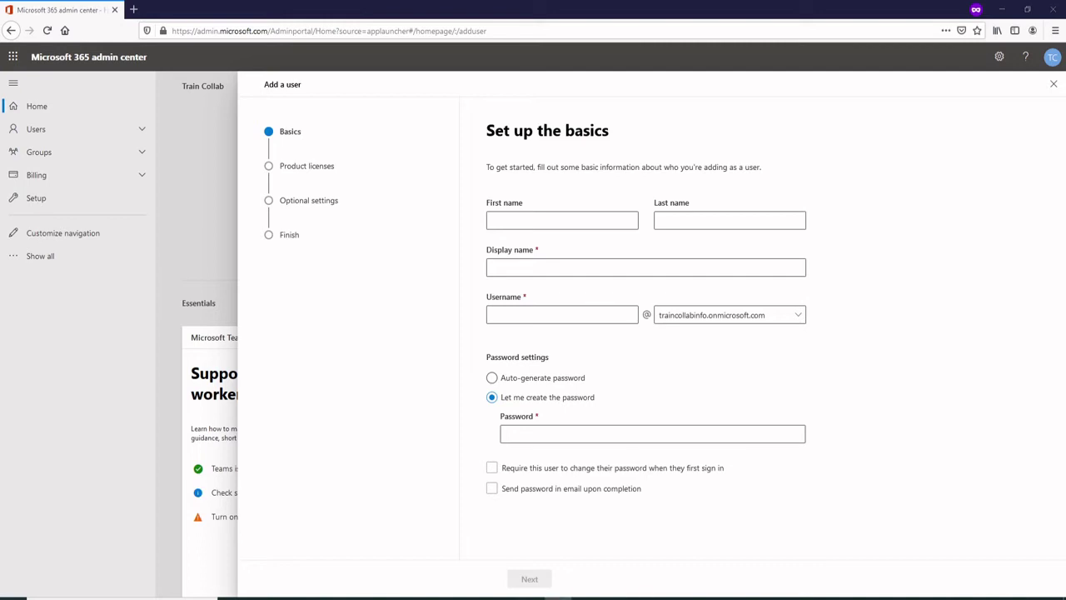
click(548, 222)
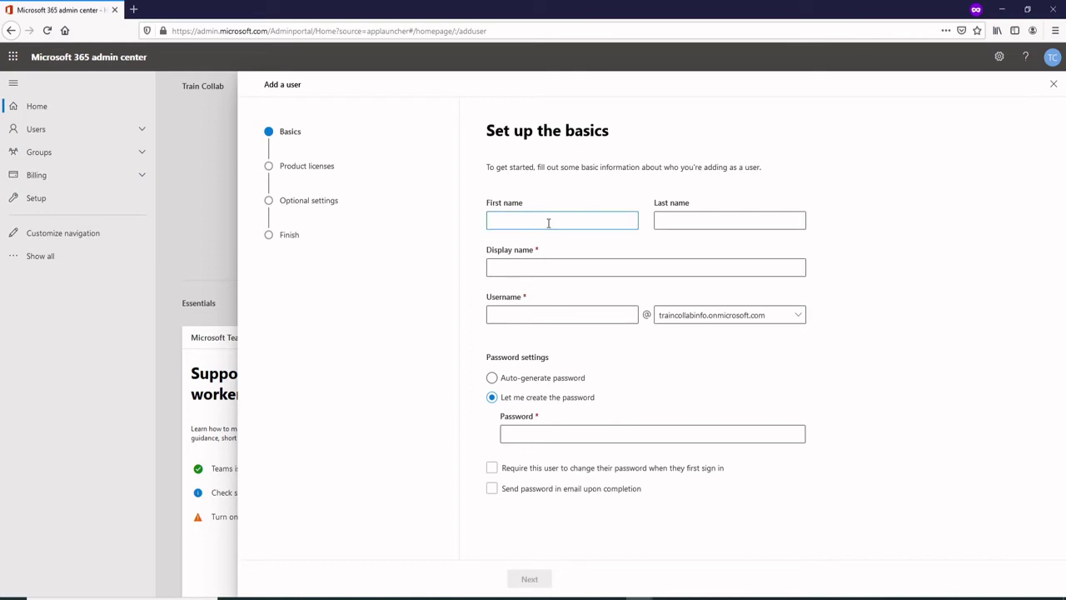
key(Tab)
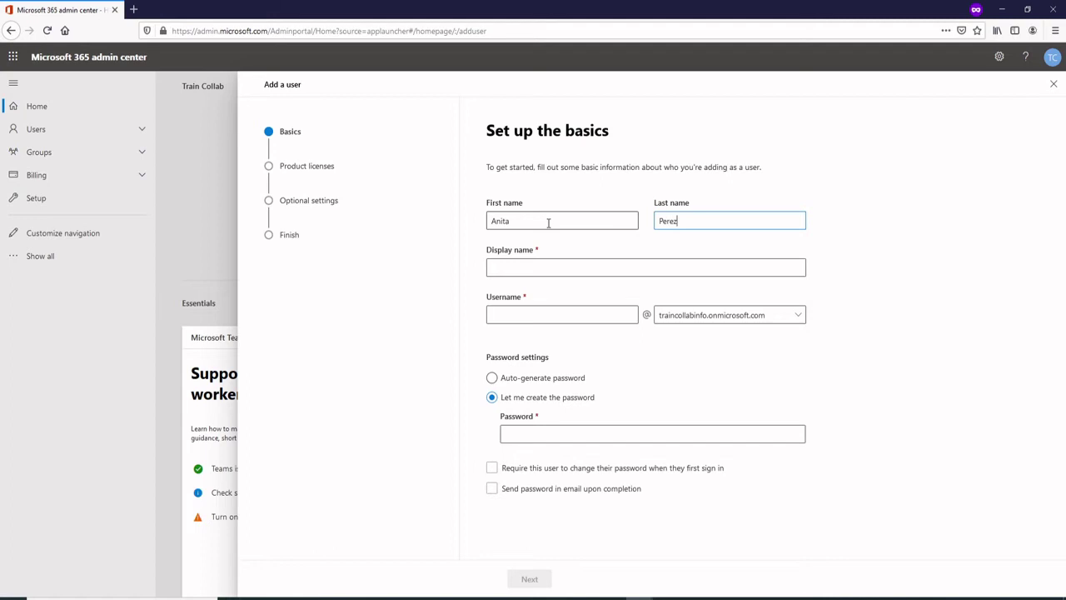
key(Tab)
click(578, 296)
click(561, 316)
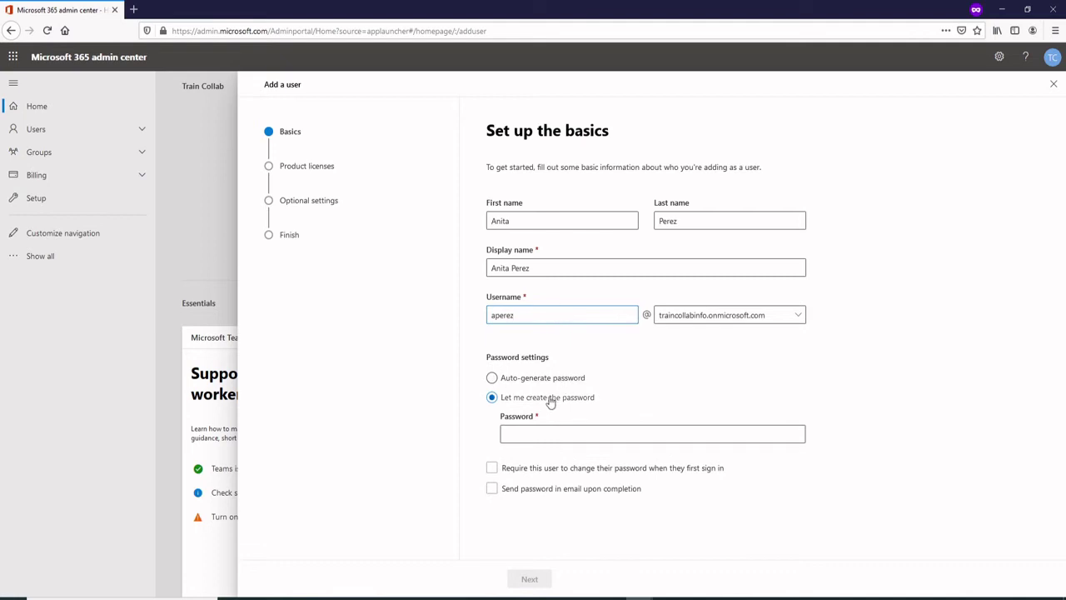
Set a custom strong password for the user and continue to licence assignment.
click(493, 399)
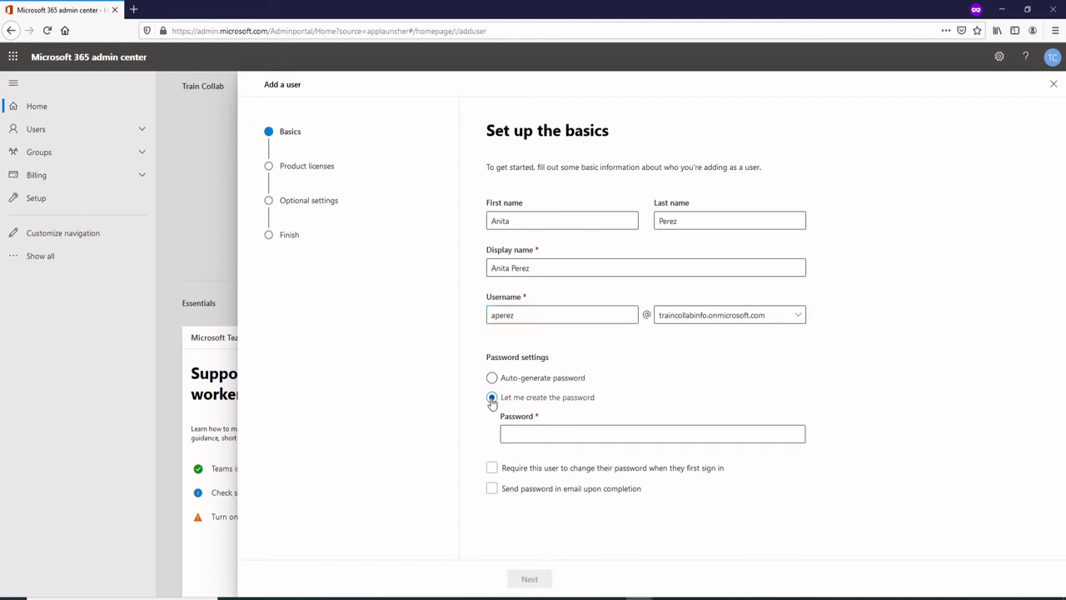
click(524, 431)
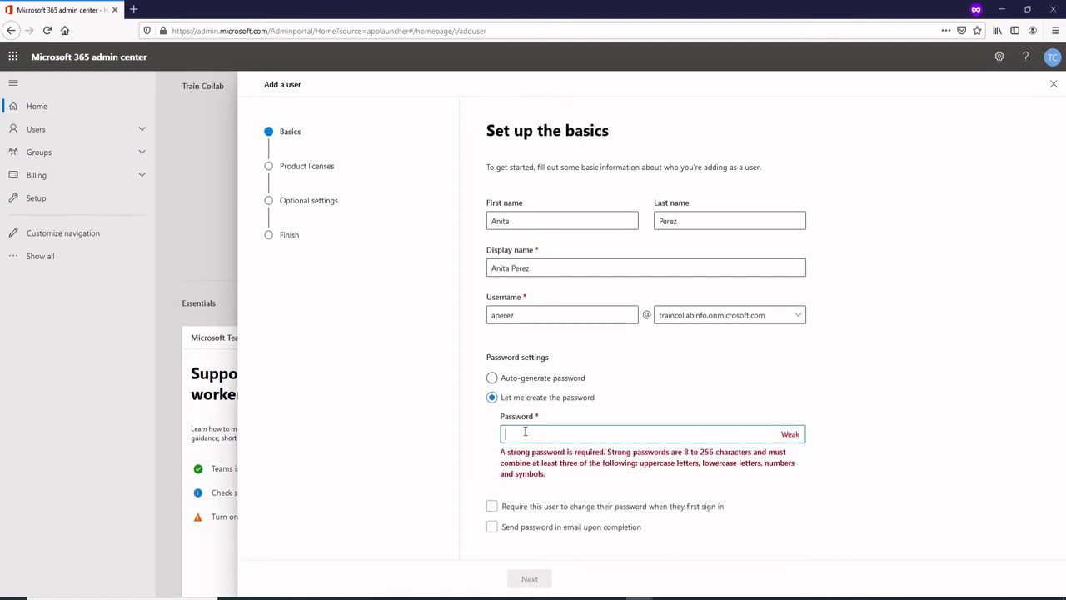
text(••••••••••••)
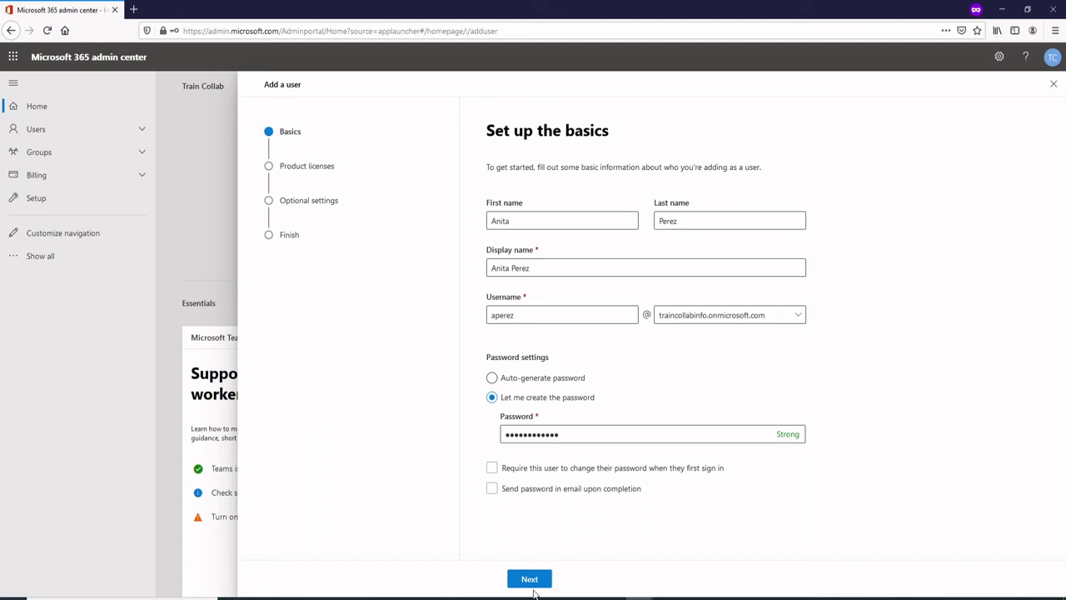
click(530, 579)
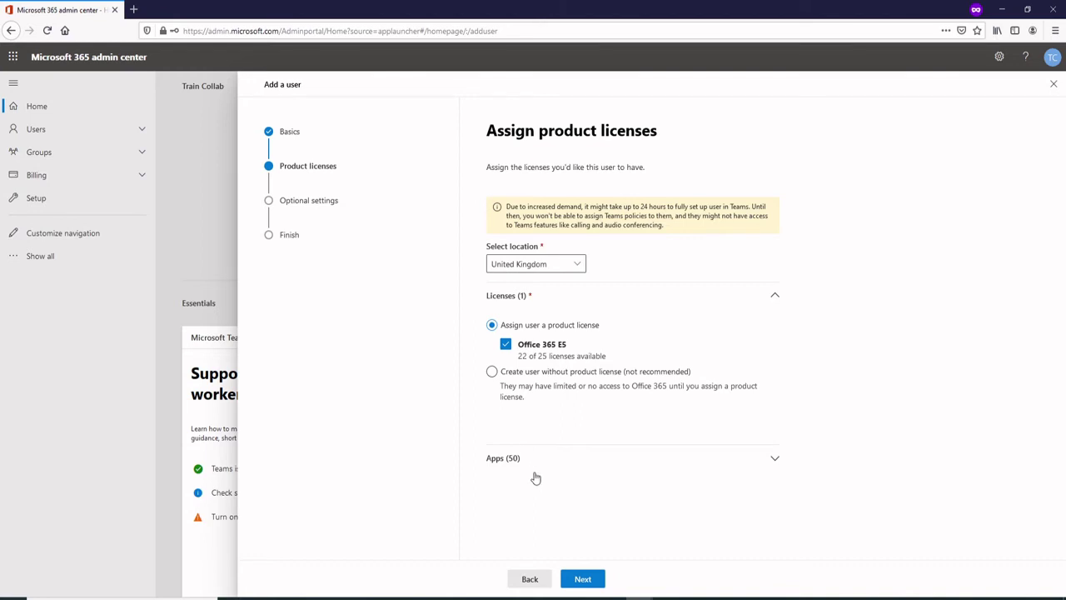
Keep the Office 365 E5 licence, add the user's office phone number, and finish adding the user.
click(583, 576)
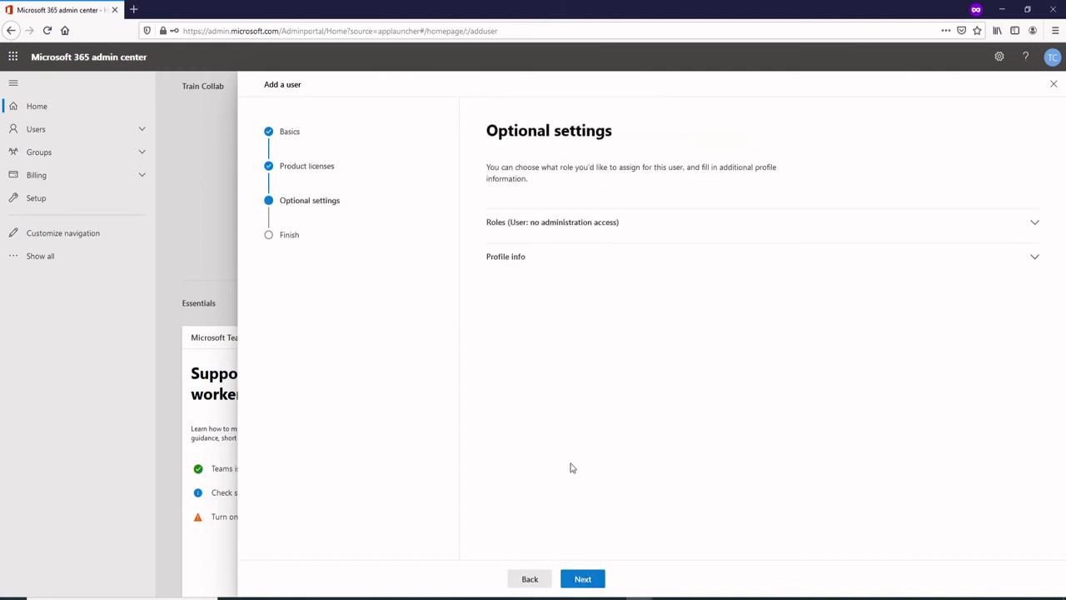
click(530, 261)
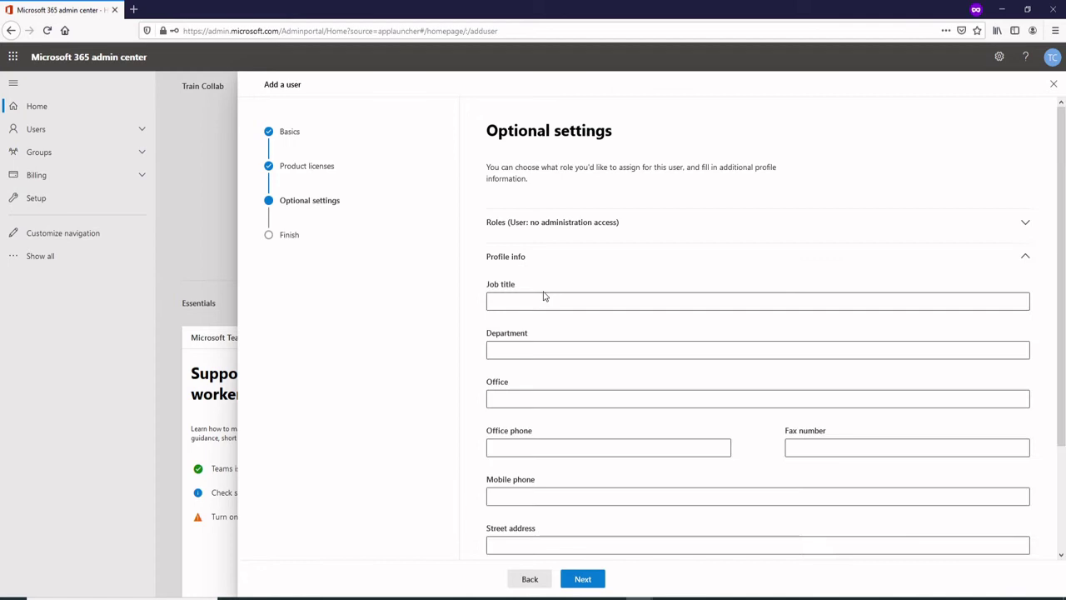
click(525, 444)
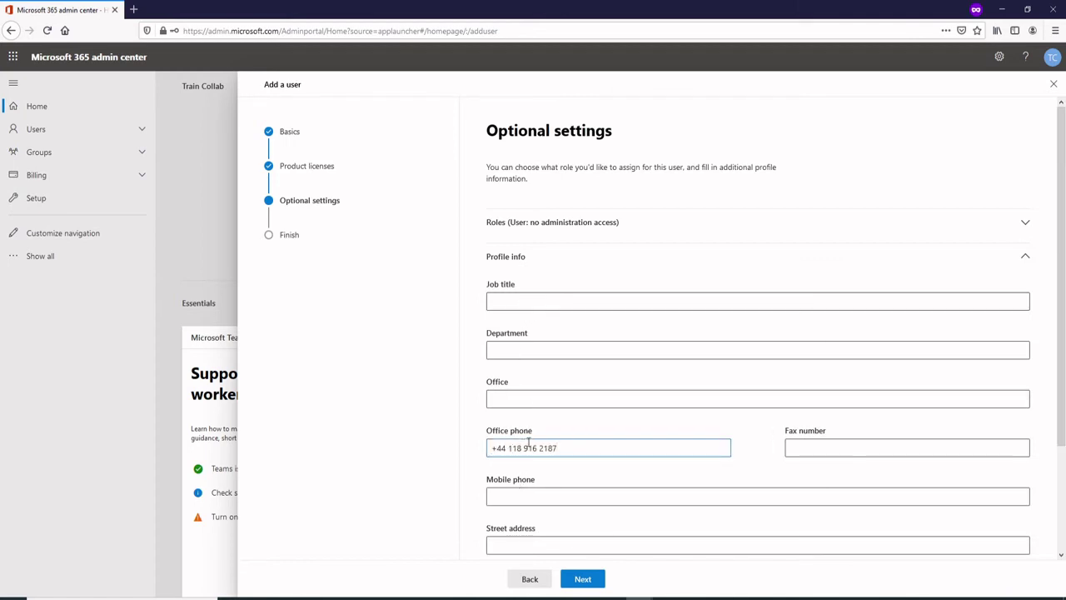
click(640, 582)
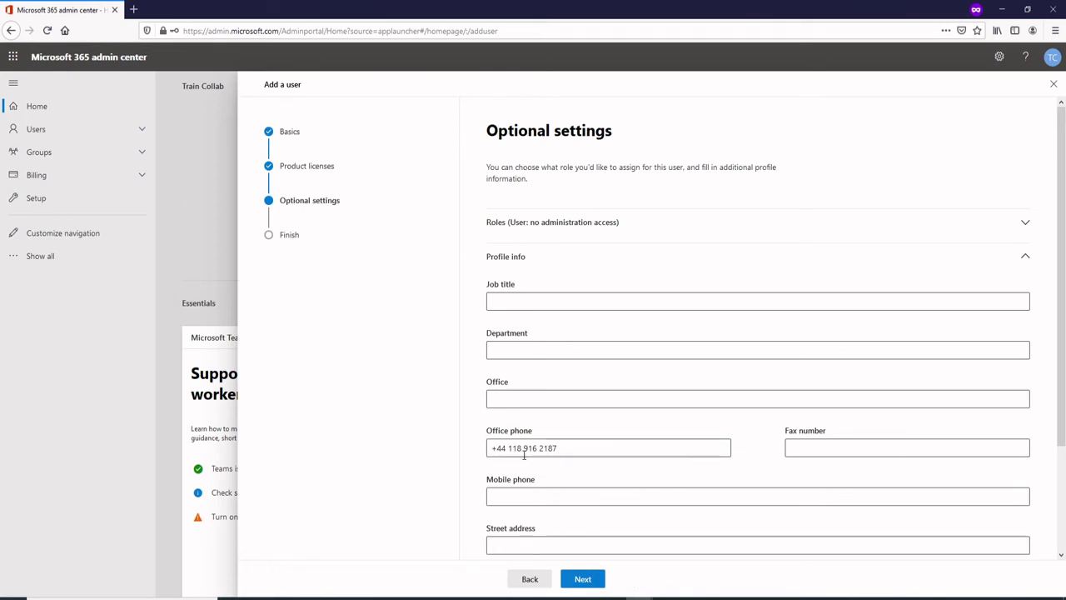
click(583, 578)
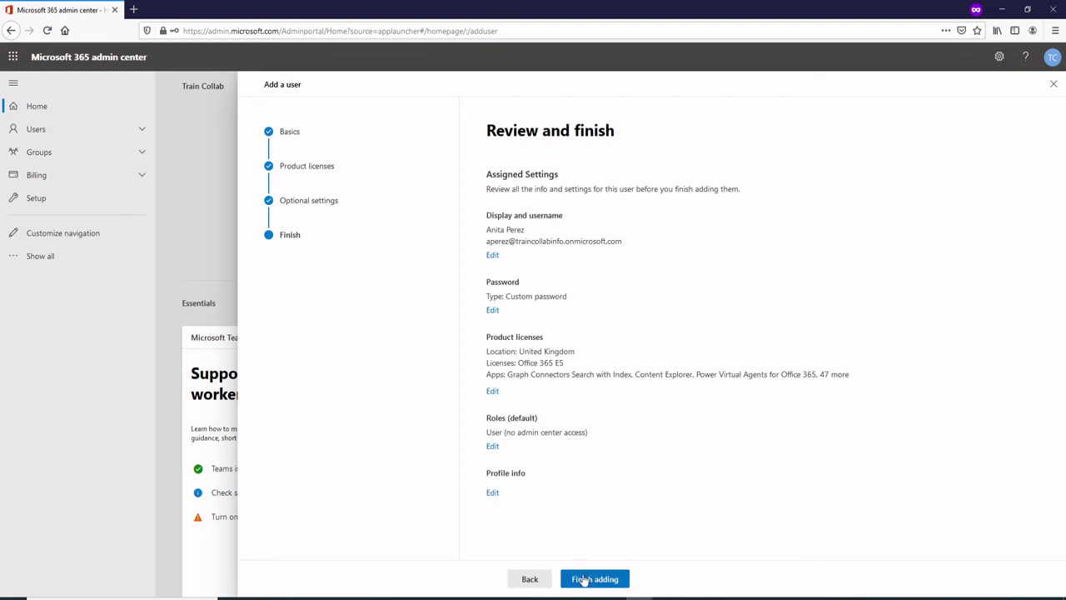
click(583, 579)
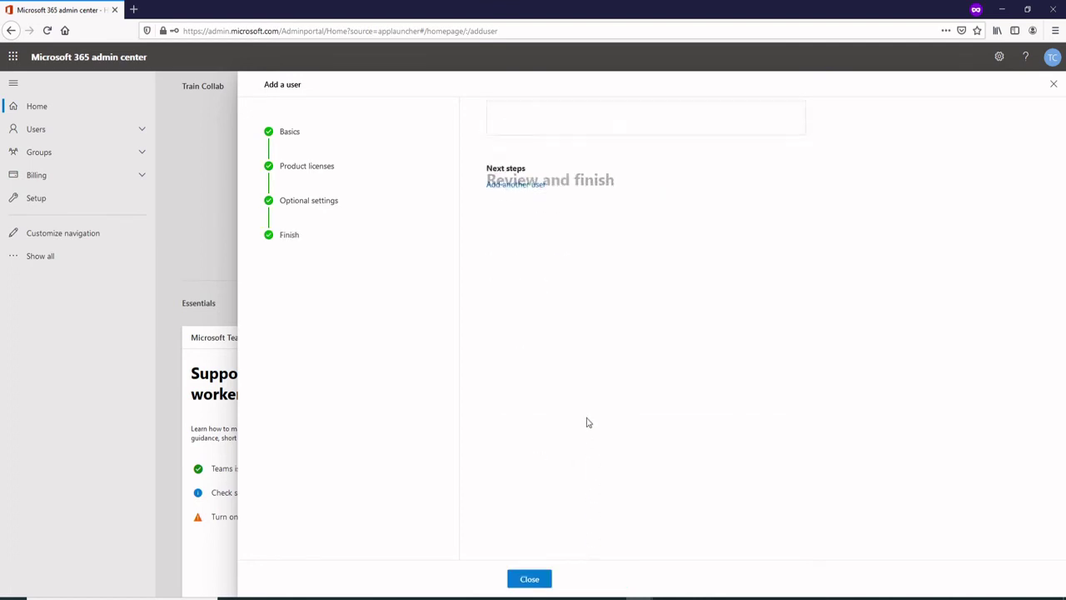
scroll(618, 379, down, 2)
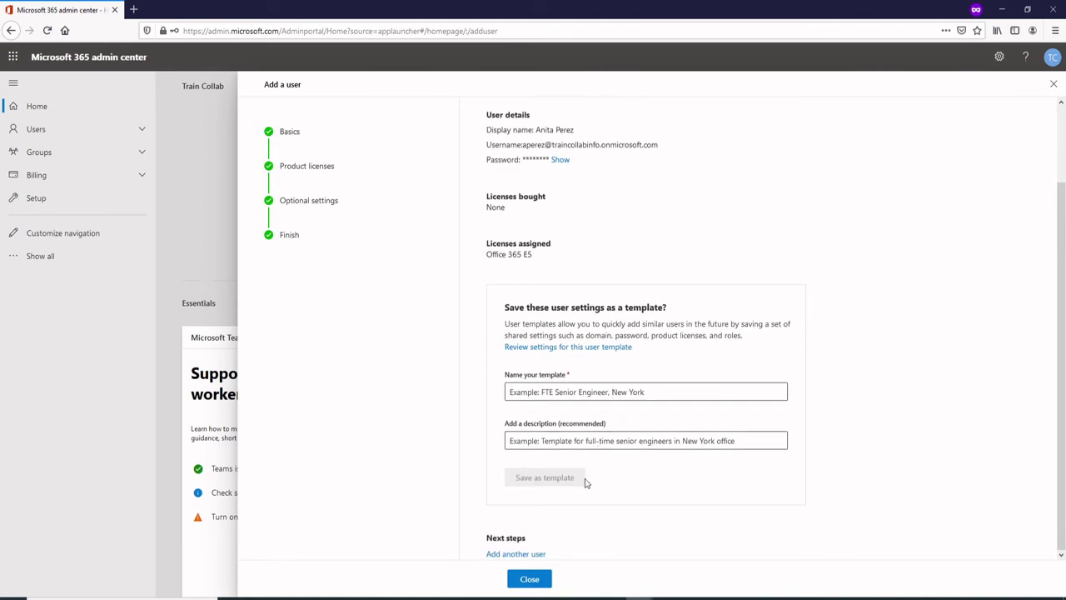
Start another user and fill in the first name, last name, display name and username.
click(533, 555)
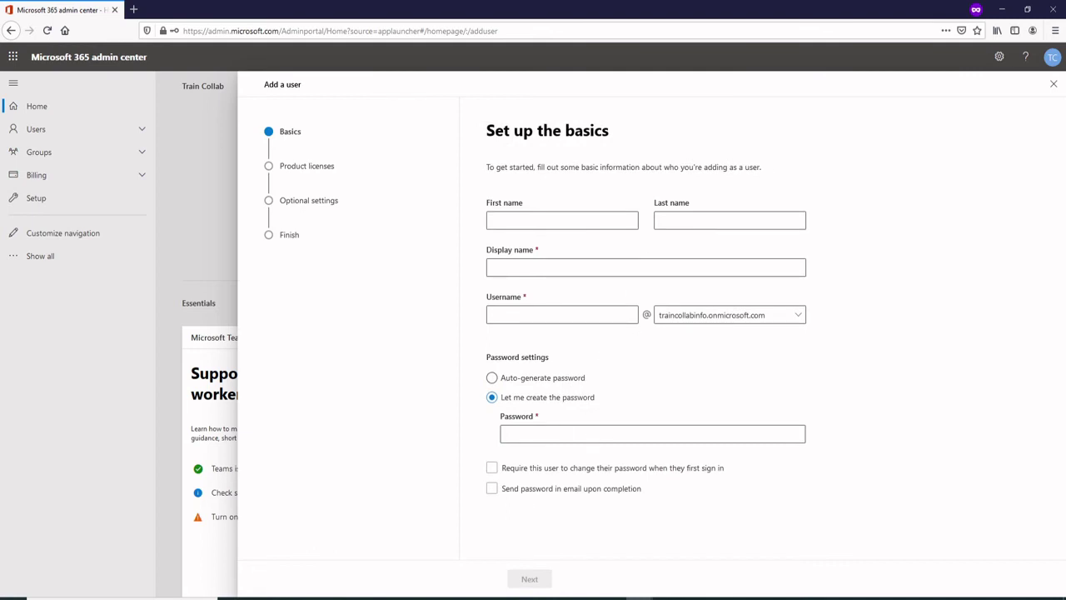
click(547, 223)
key(Tab)
text(H)
key(Tab)
click(551, 317)
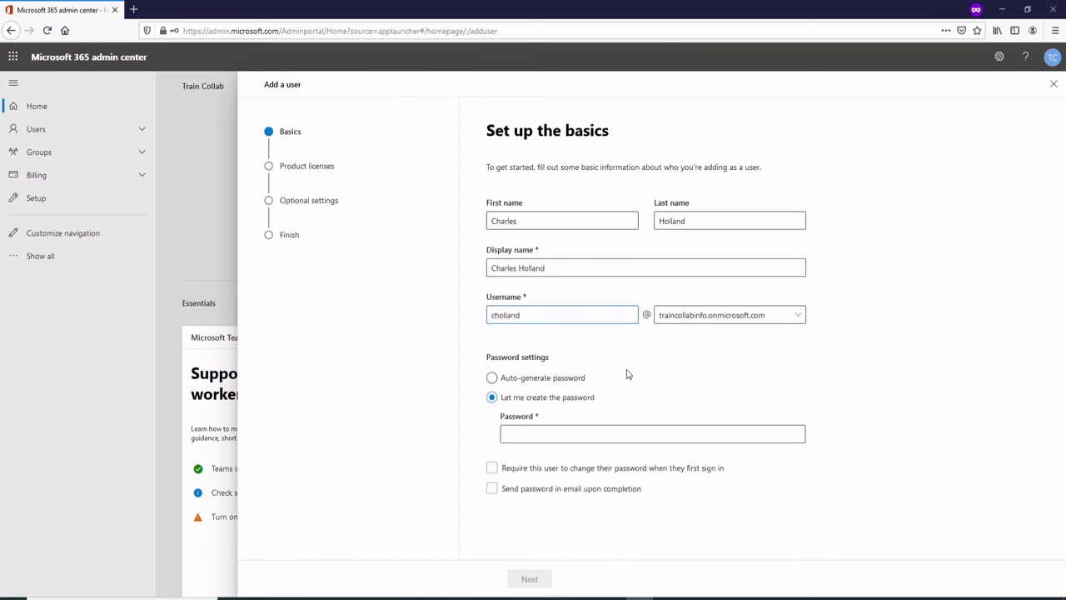
Enter a custom strong password for the second user and continue to licences.
click(532, 433)
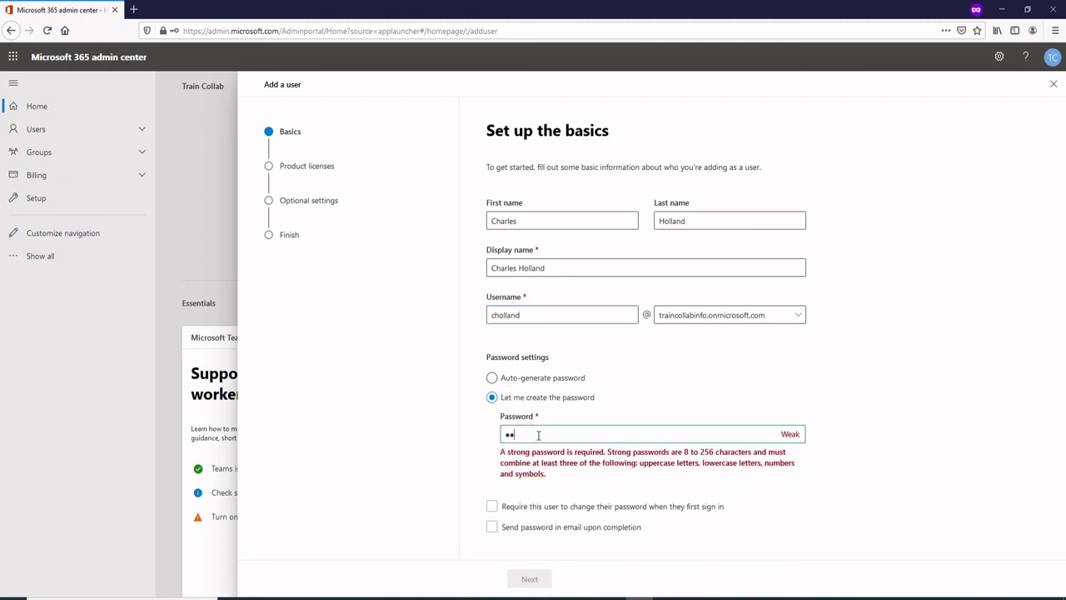
text(12)
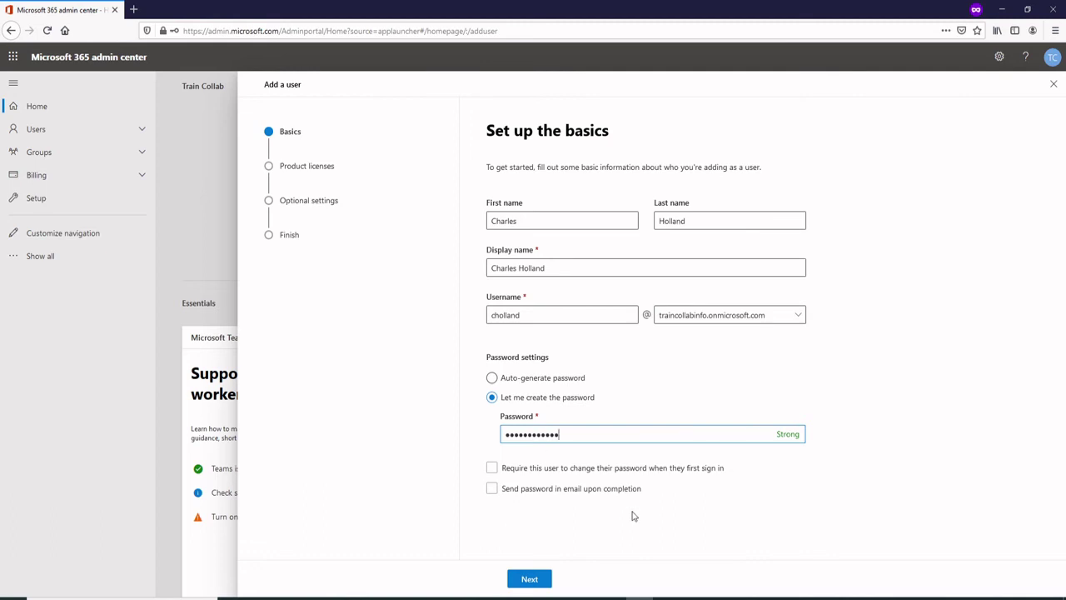
click(530, 579)
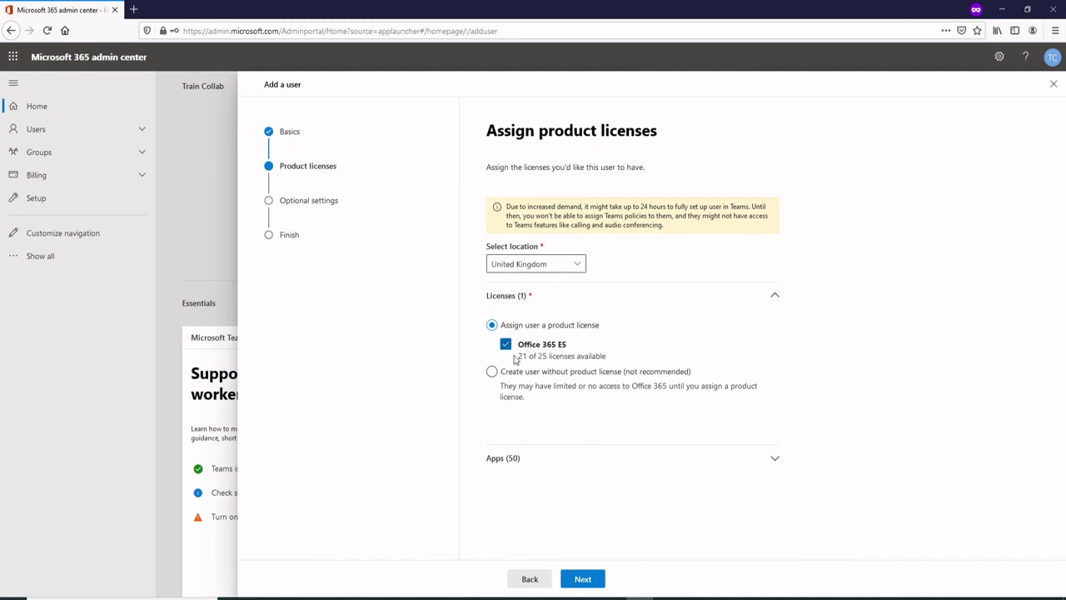
Keep Office 365 E5, enter the second user's office phone number, and finish adding them.
click(575, 579)
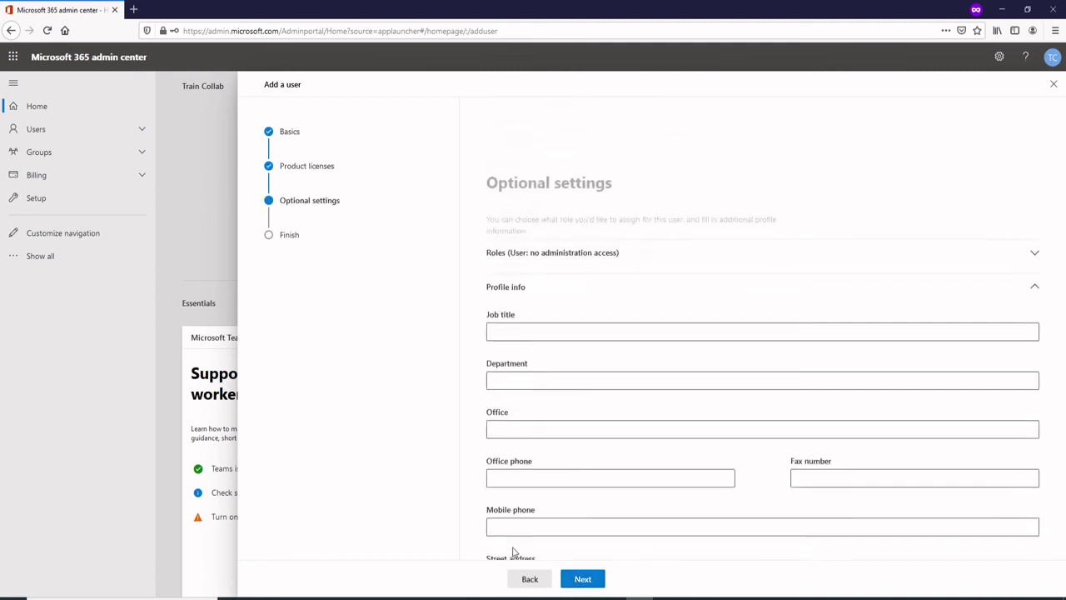
click(523, 451)
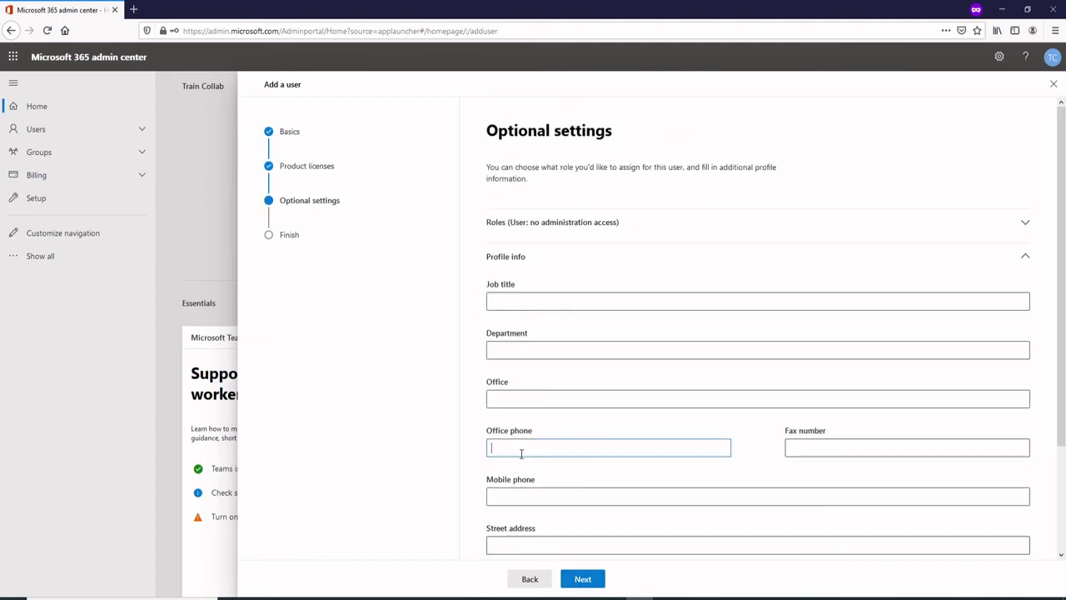
click(584, 580)
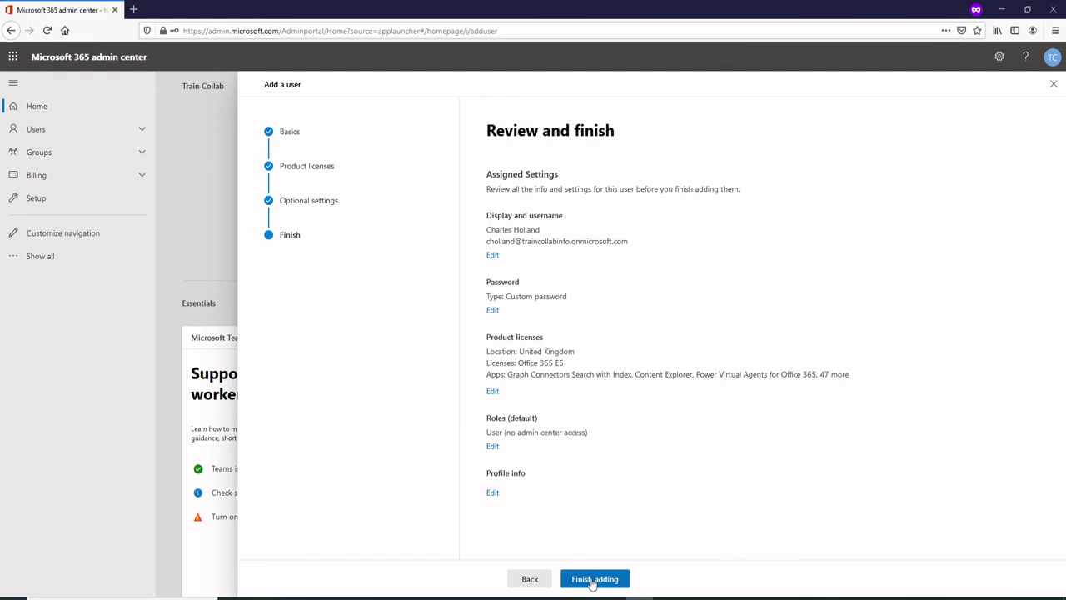
click(592, 581)
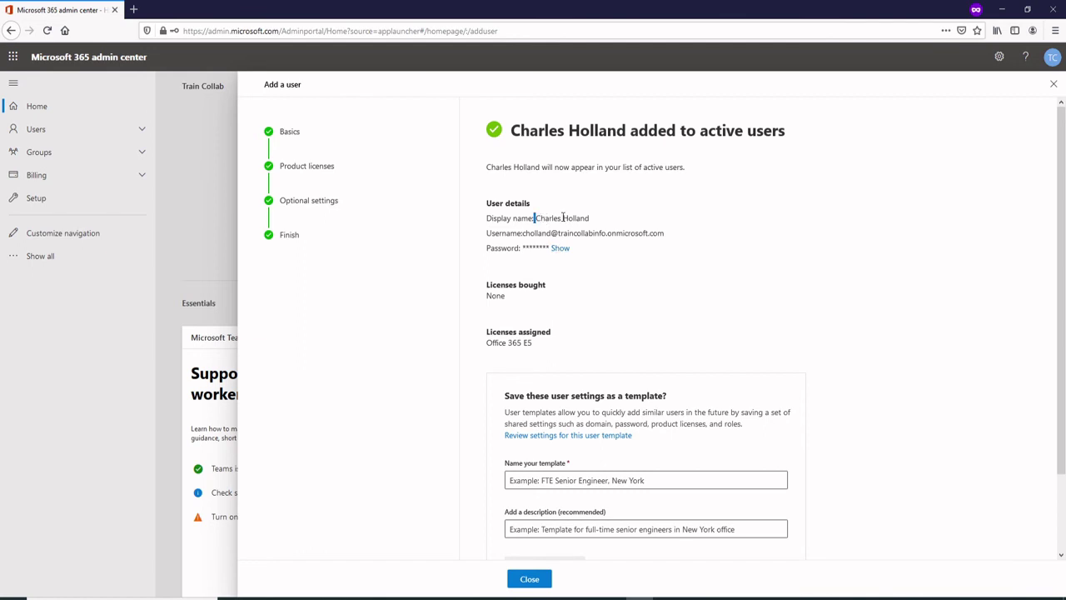
Review the new user's display name, username and Office 365 E5 licence, then close the panel.
drag(563, 217, 592, 219)
drag(524, 232, 669, 239)
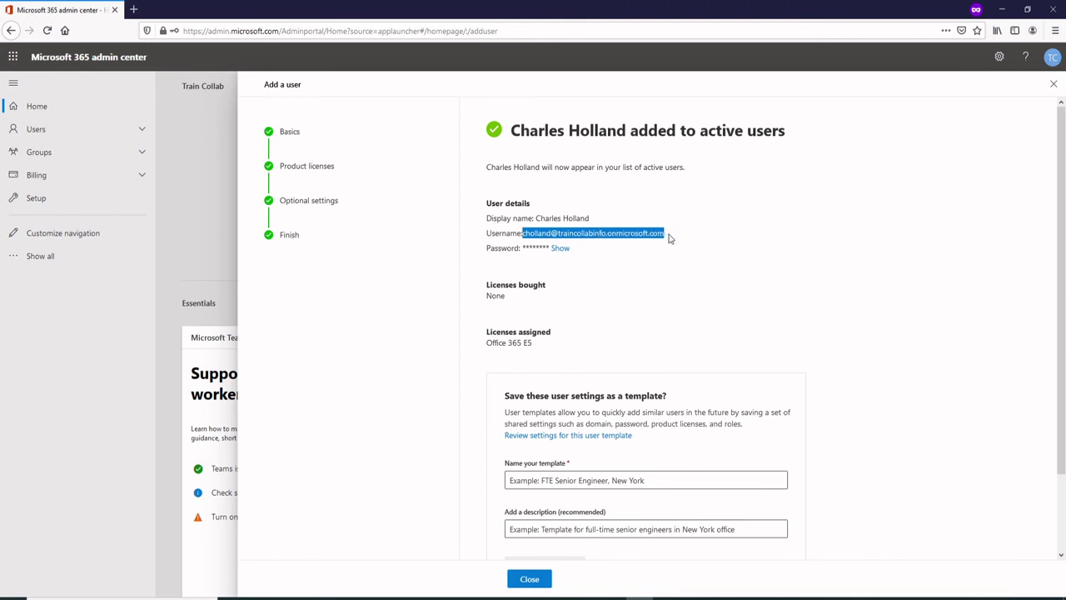
click(645, 268)
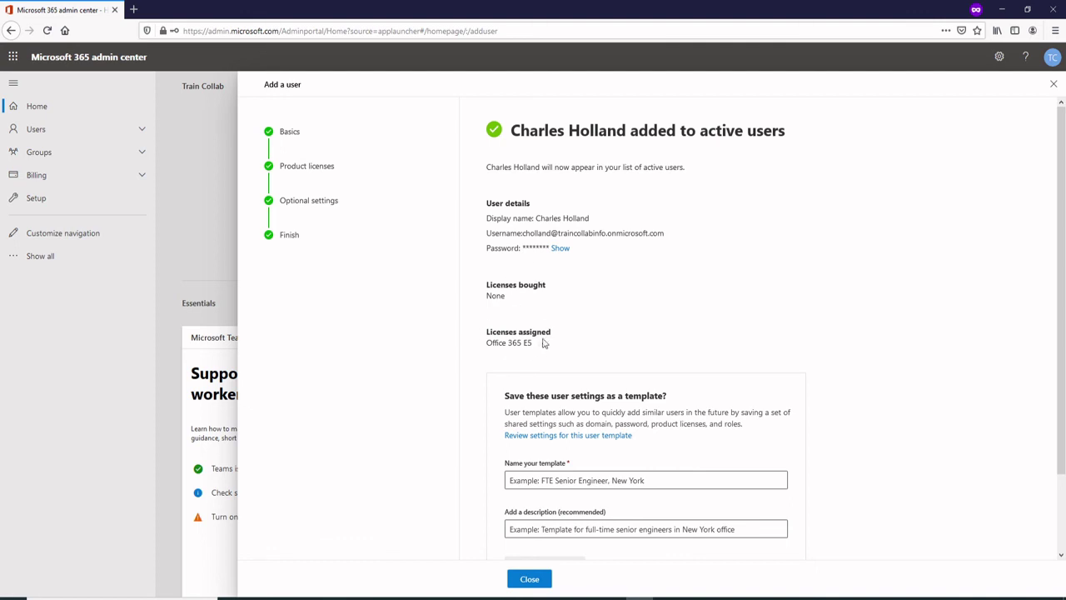
drag(511, 298, 486, 298)
drag(538, 345, 489, 353)
click(583, 348)
scroll(540, 478, down, 2)
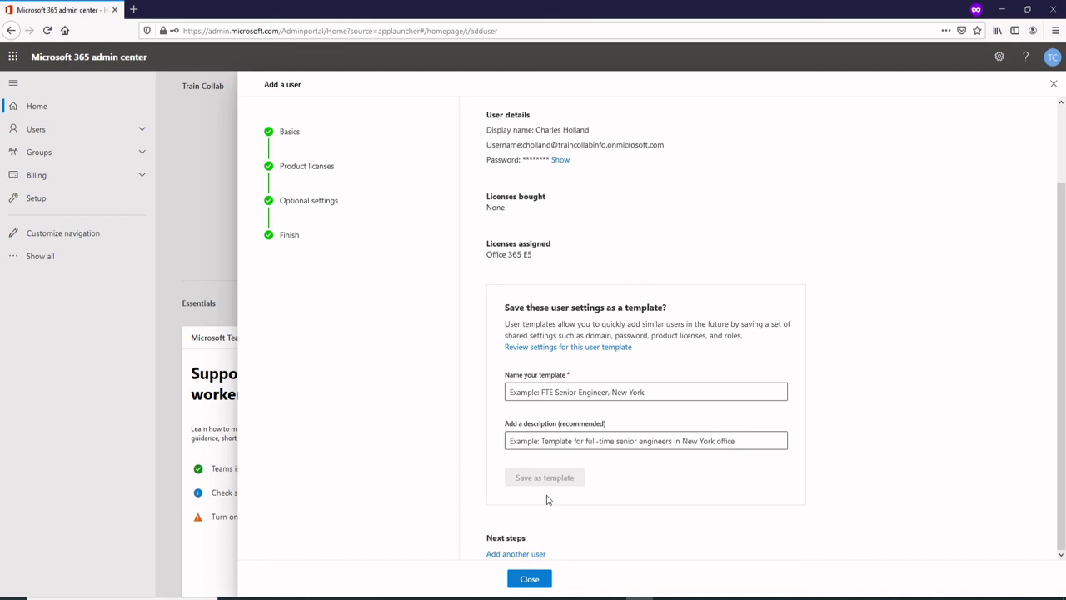
click(532, 580)
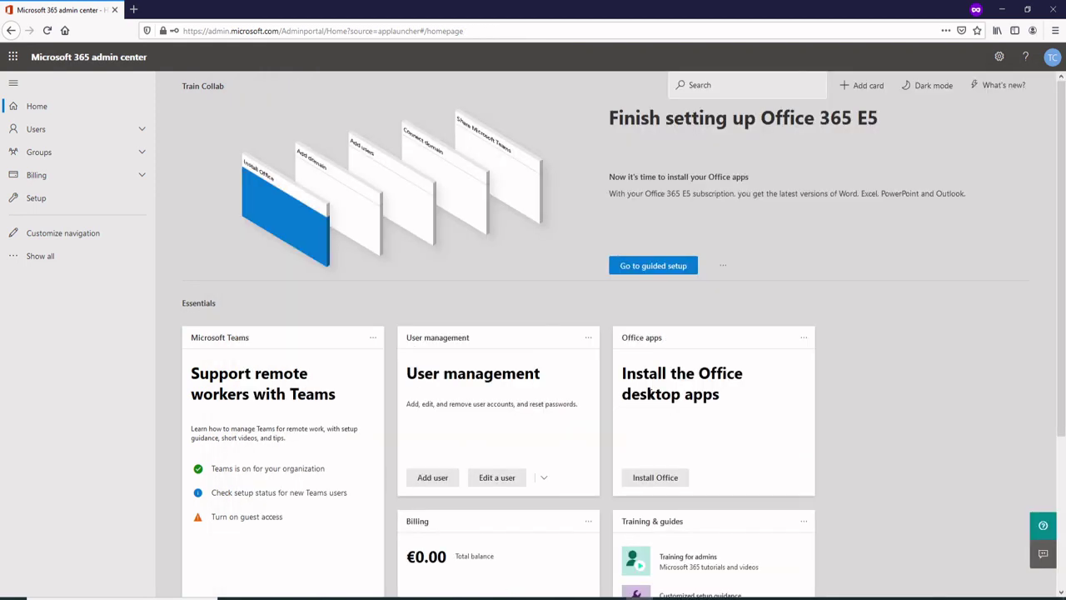
Open Users > Active users from the left navigation.
click(94, 131)
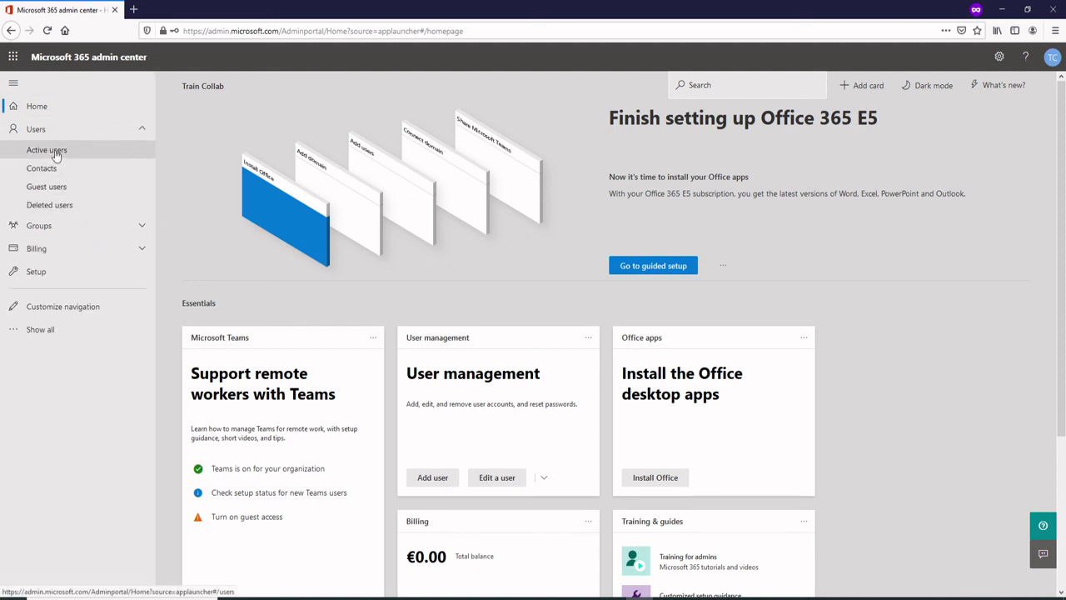
click(59, 152)
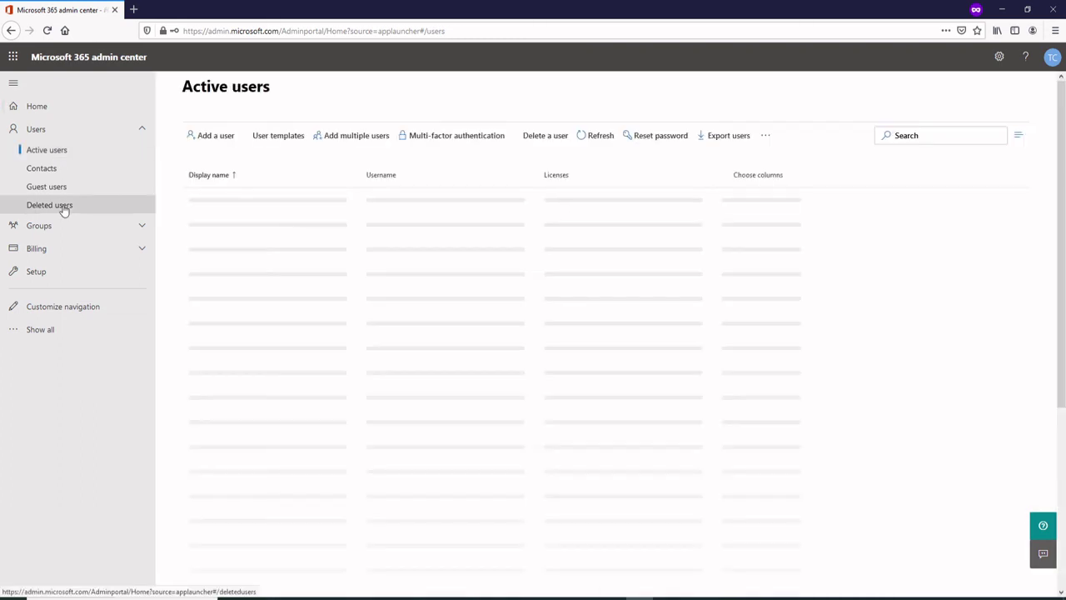